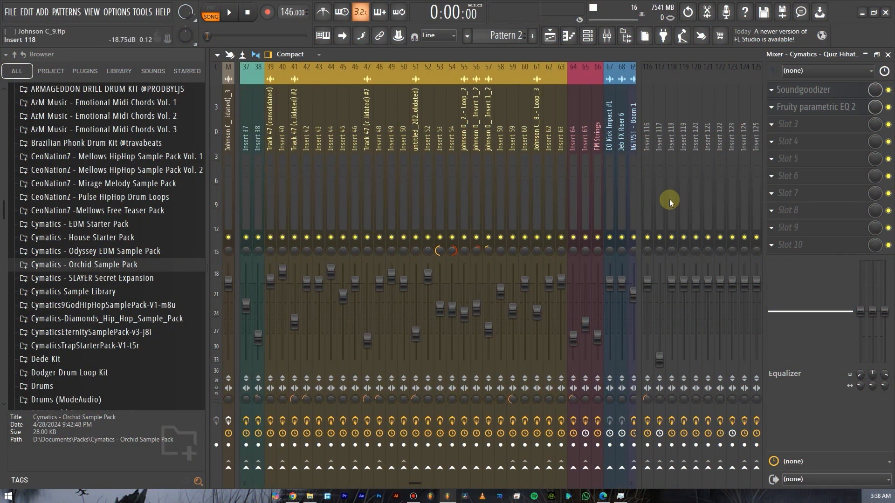
- Examine the effect chains on the right-docked mixer tracks from Insert 118 to Insert 124
click(669, 196)
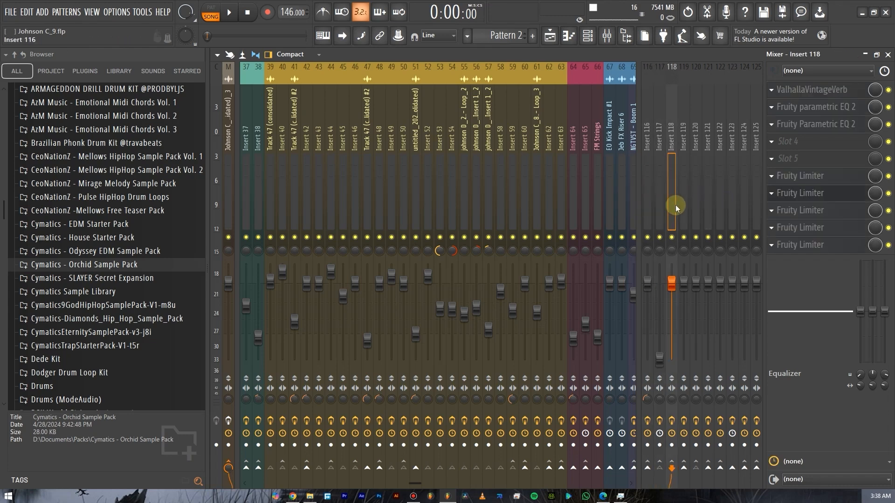
click(745, 206)
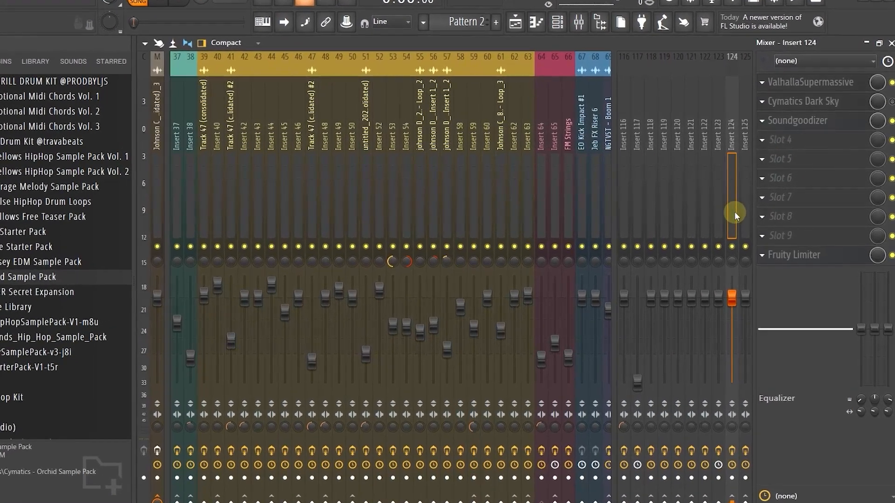
drag(734, 213, 564, 244)
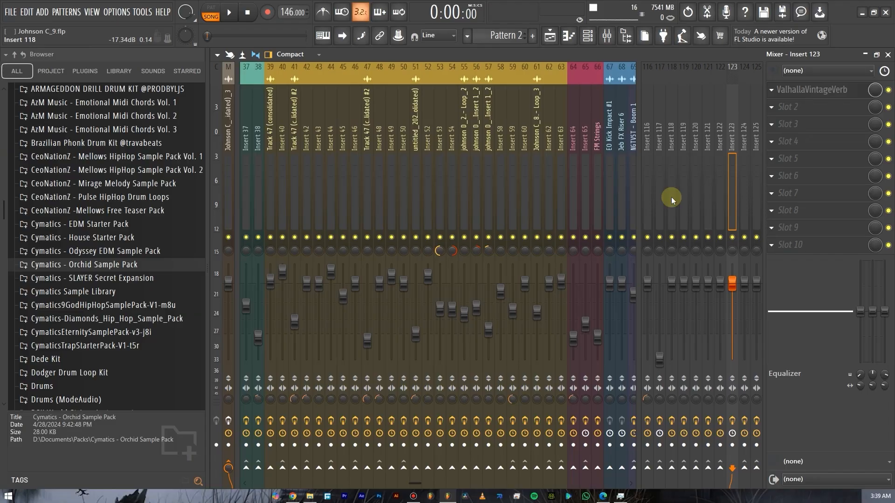
key(Left)
key(Left)
key(Left)
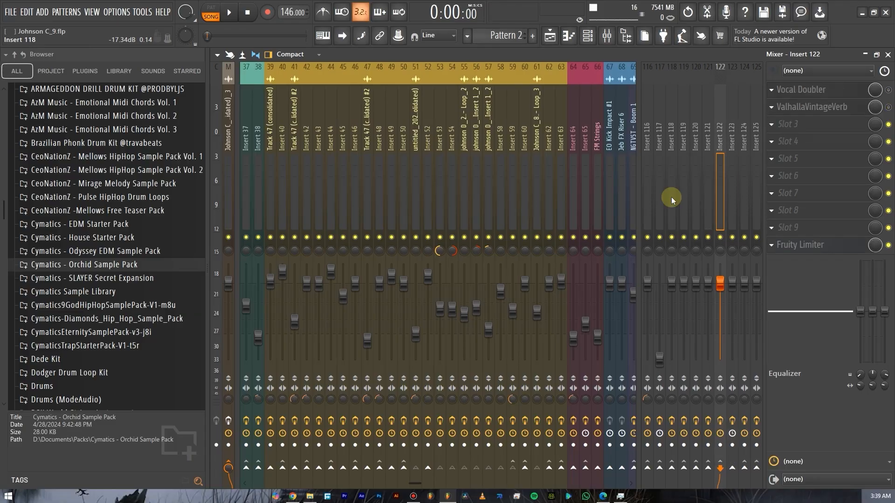
key(Left)
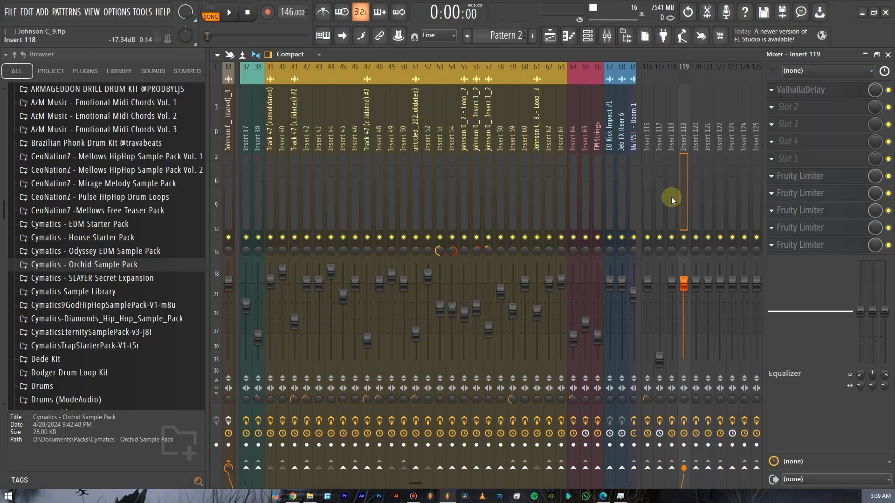
key(Right)
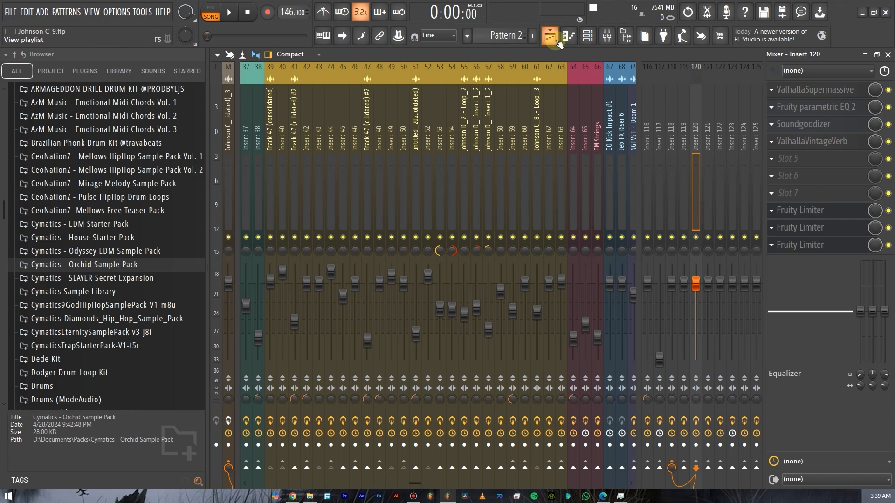
- Open the playlist and look over the song arrangement around tracks 24 to 53
click(559, 43)
scroll(485, 203, down, 5)
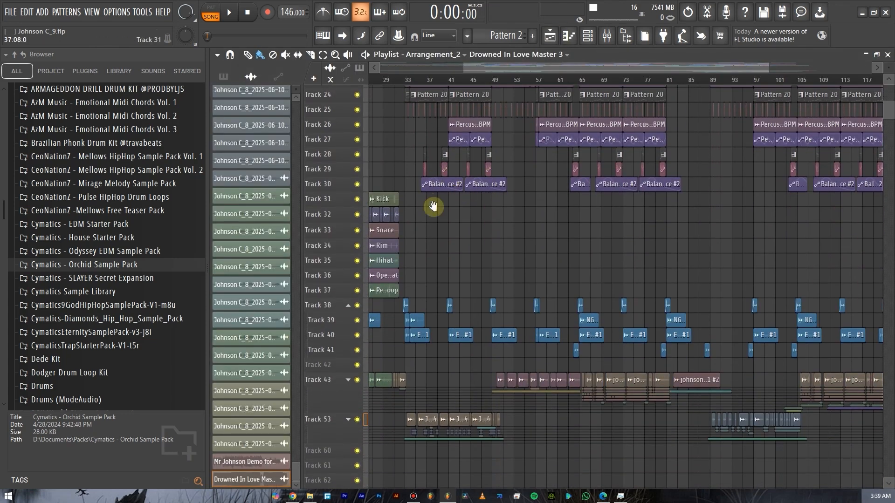
drag(434, 207, 571, 205)
drag(486, 160, 572, 158)
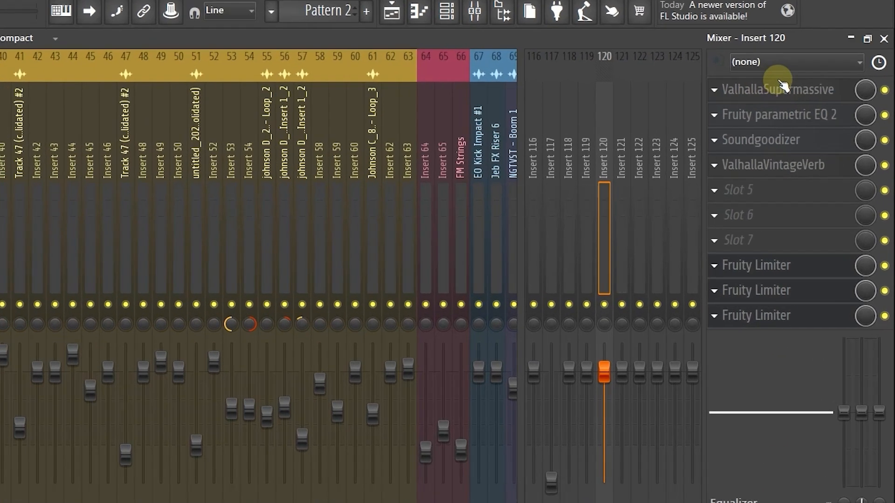
- View the effects on Inserts 117 and 116, and check the sidechain source of Insert 116's Fruity Limiter
click(553, 261)
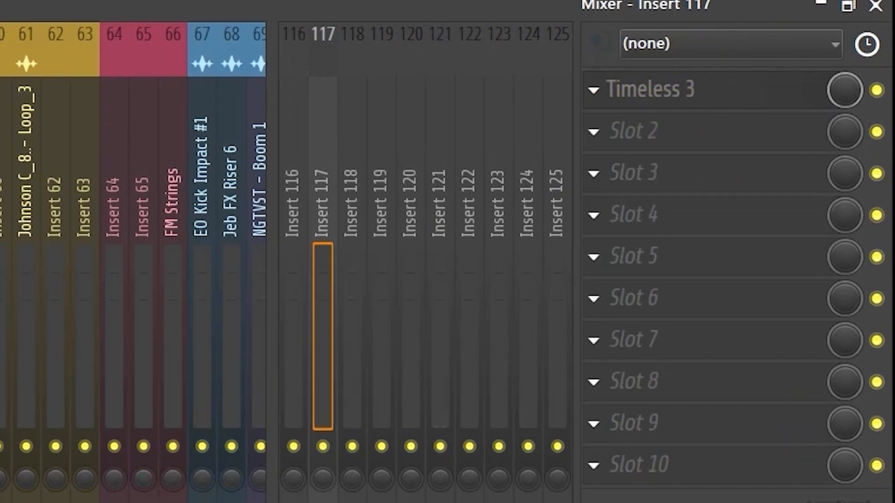
click(298, 375)
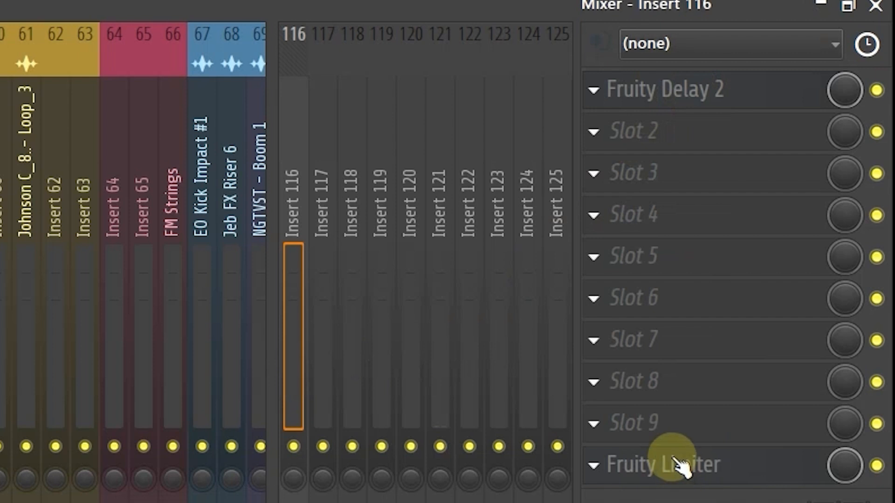
click(660, 463)
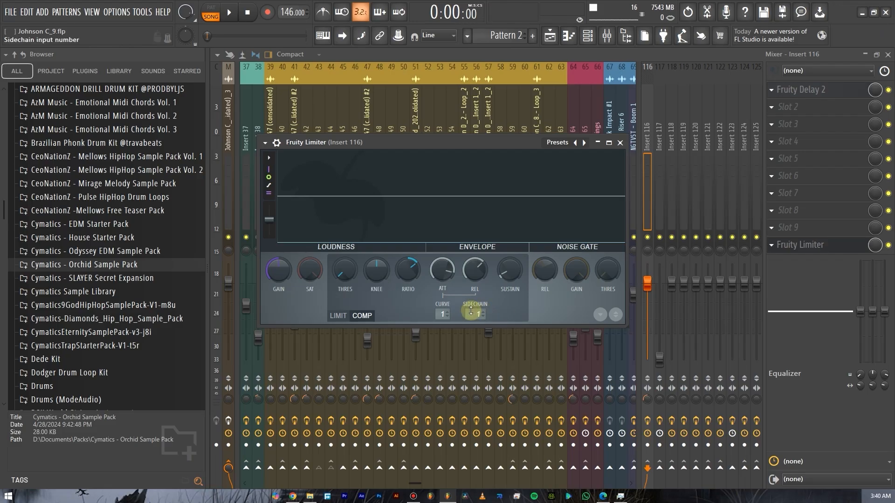
click(476, 315)
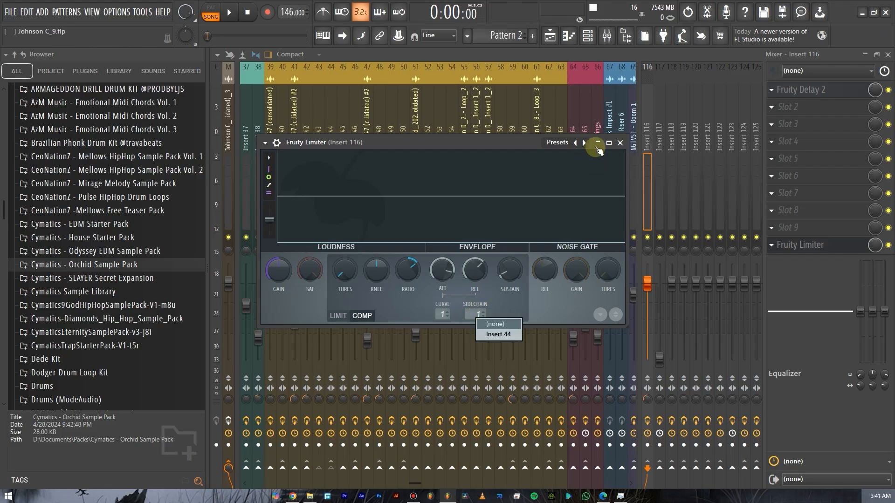
click(620, 142)
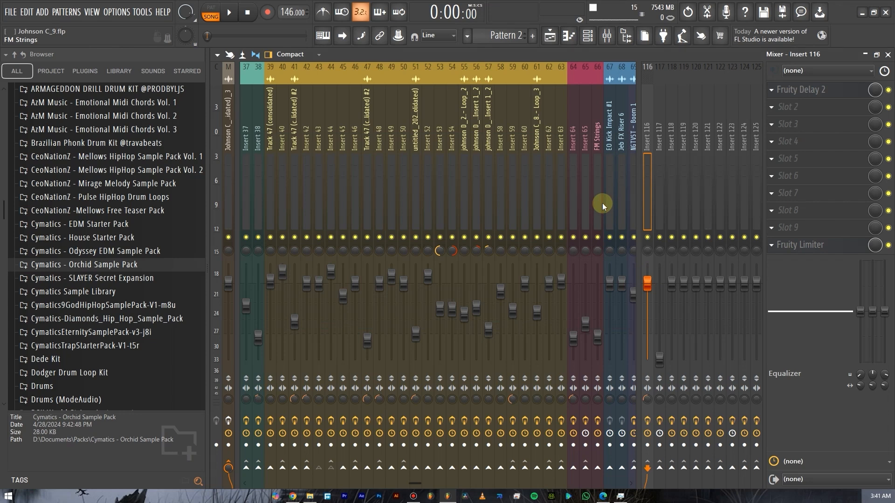
- Inspect Insert 120's effect chain, viewing its Fruity Parametric EQ 2, Soundgoodizer and ValhallaVintageVerb
click(694, 188)
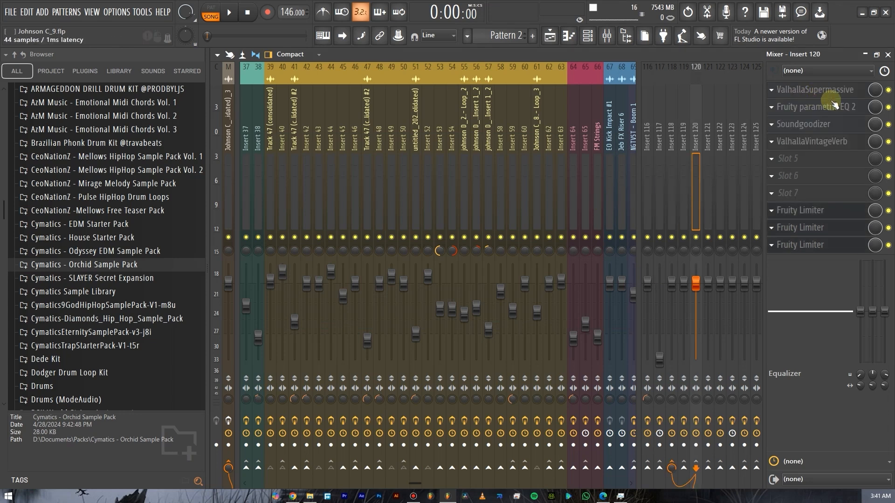
click(818, 108)
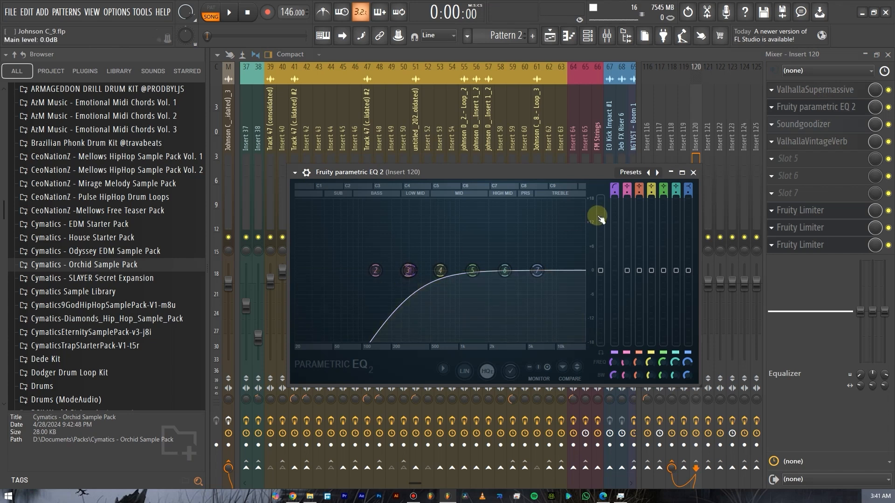
click(818, 125)
click(821, 142)
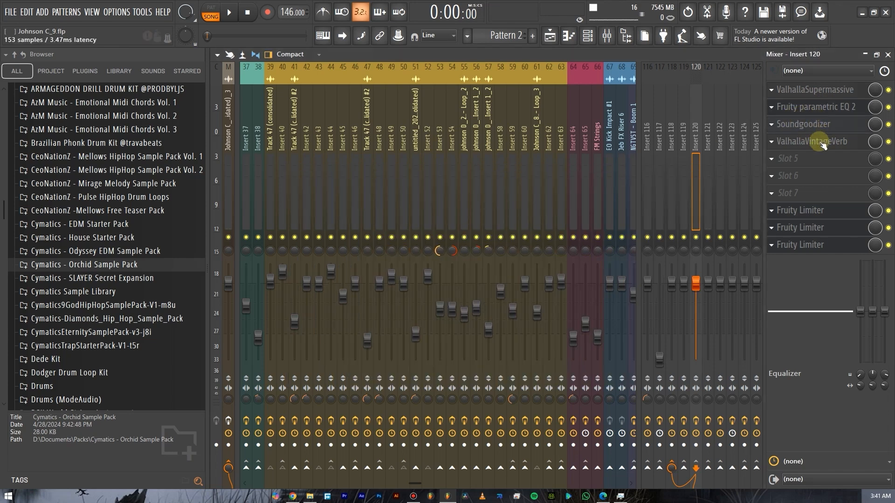
click(822, 146)
click(709, 205)
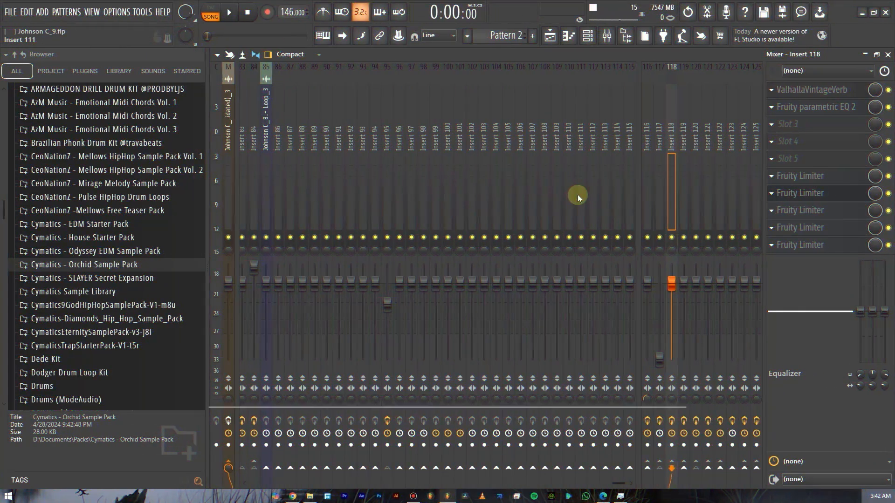
- Dock the empty Insert 105 to the right side of the mixer
click(523, 186)
click(431, 207)
click(562, 197)
click(509, 193)
click(511, 193)
right_click(510, 192)
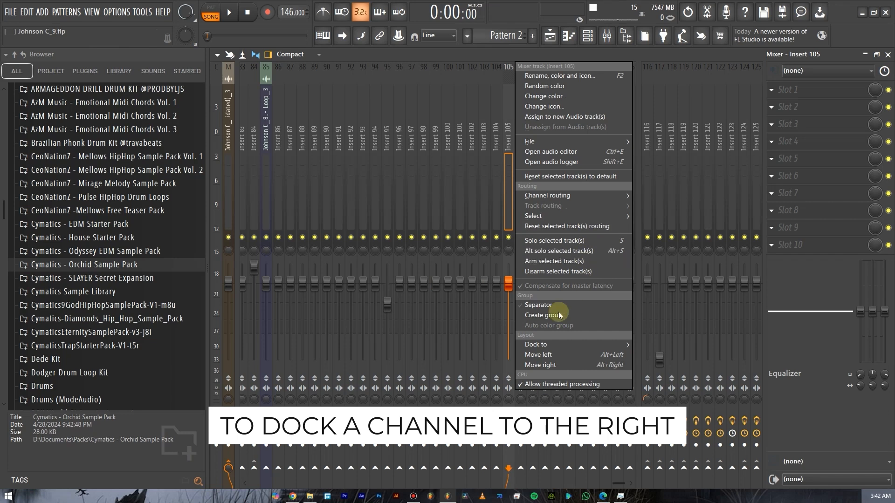
mouse_move(557, 346)
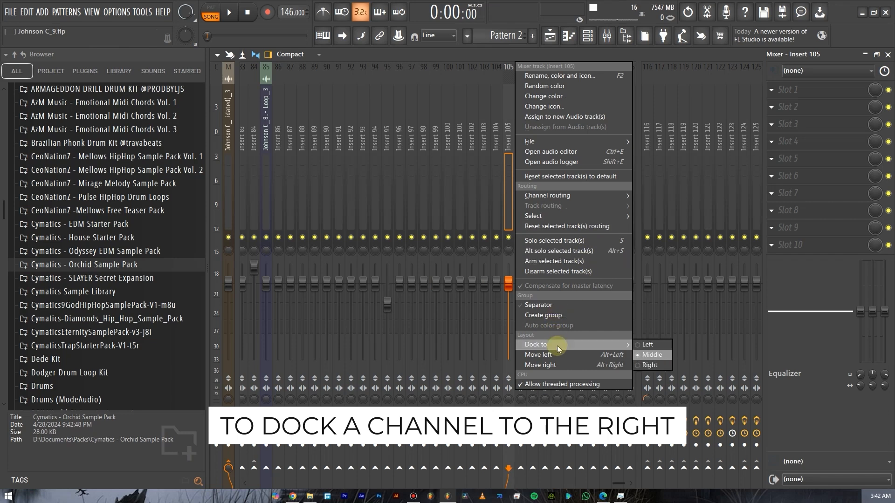
click(642, 367)
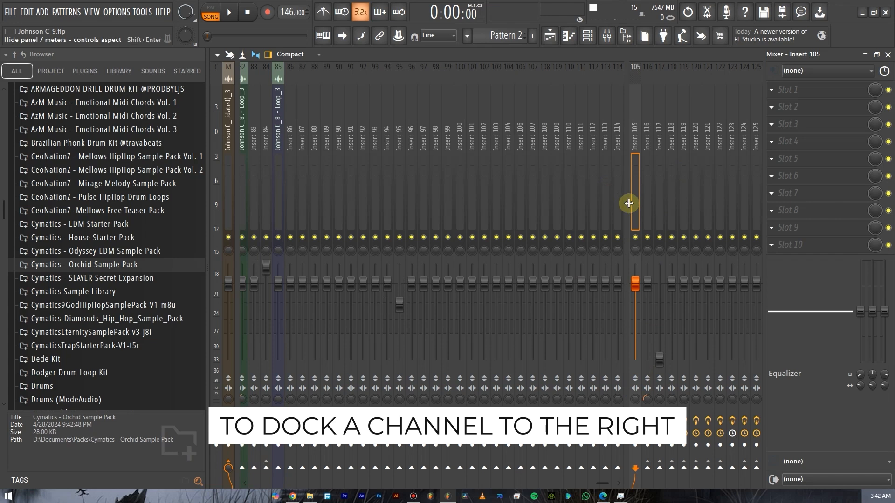
- Collapse the mixer's right-docked track section, and expand it back to its previous width
click(627, 204)
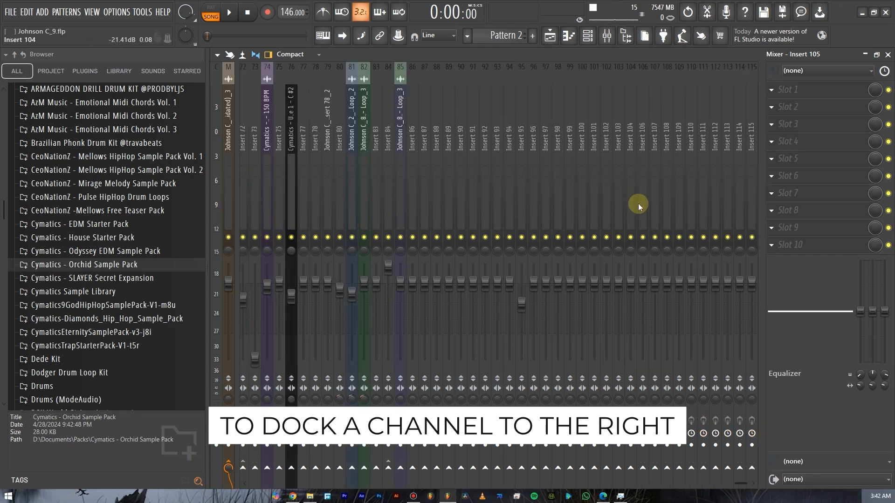
click(760, 202)
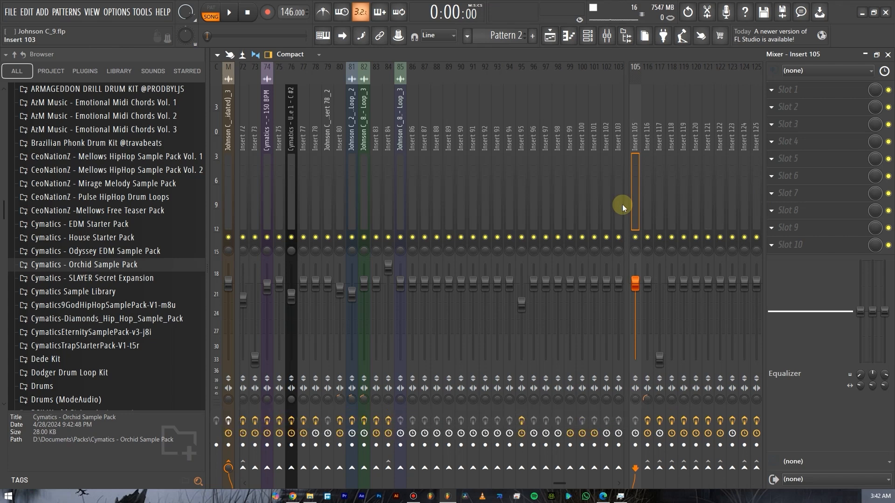
- Load ValhallaVintageVerb into the first effect slot of Insert 105 with its mix at 100%, and close the plugin window
scroll(568, 205, down, 6)
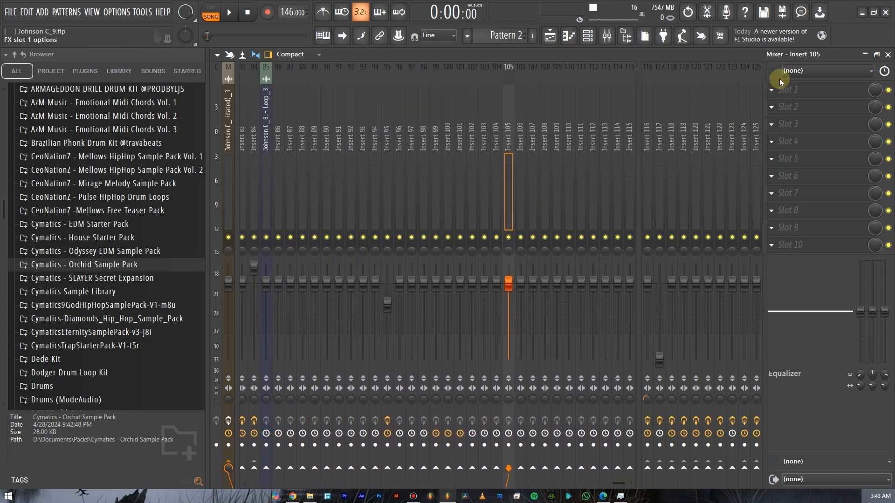
click(772, 89)
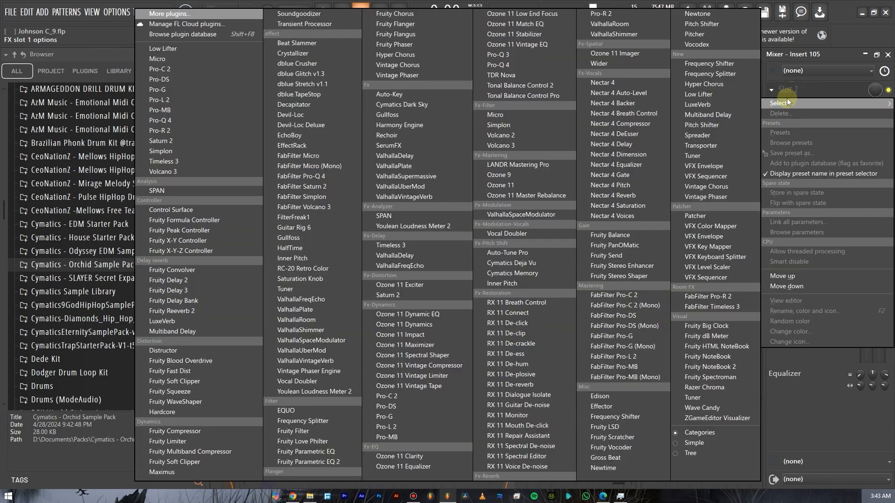
click(385, 197)
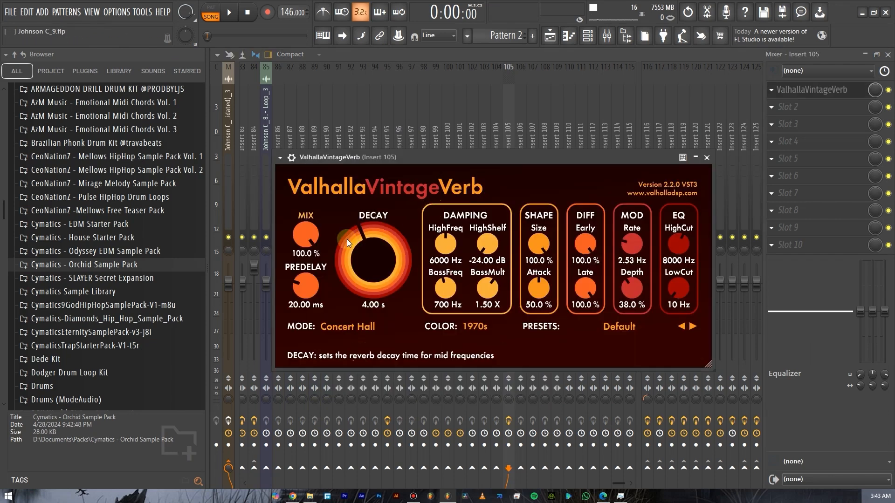
drag(315, 234, 312, 242)
key(Escape)
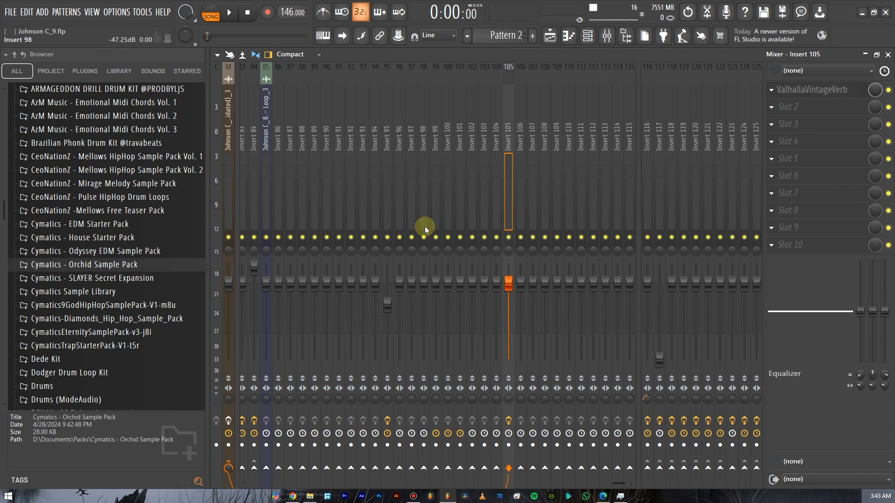
- Open the playlist to view the drum and vocal clips, and audition the arrangement
scroll(449, 194, up, 8)
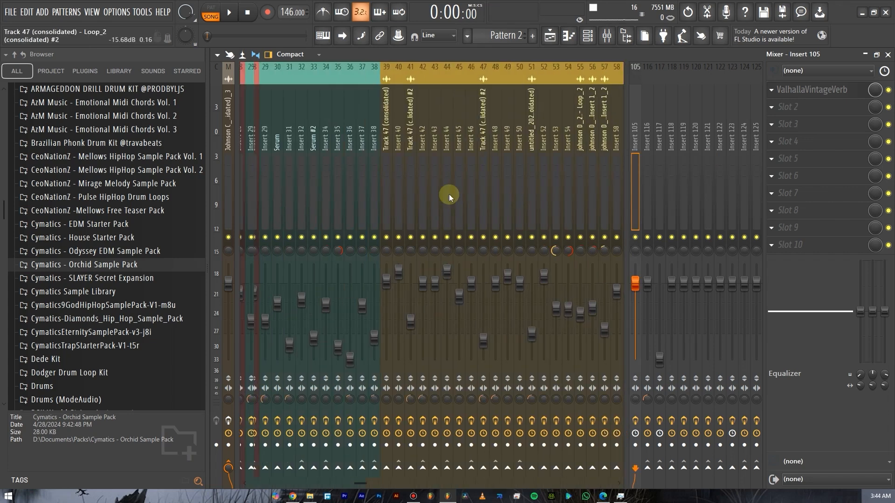
click(549, 38)
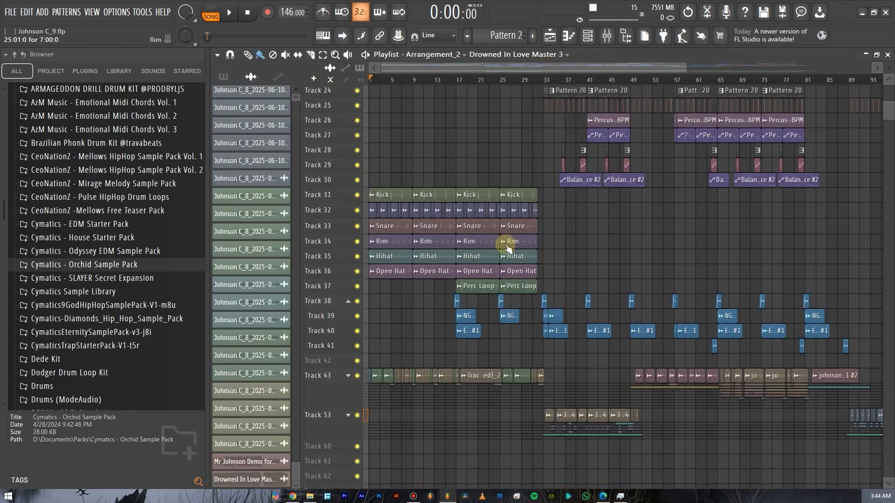
key(space)
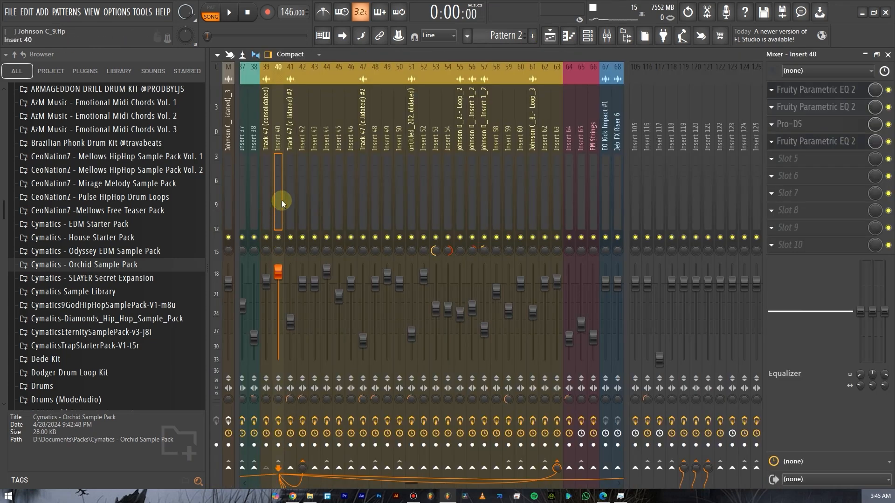
- Play the song to check the signal from Insert 40 to its send tracks, and view the effects on Inserts 120 and 121
click(672, 468)
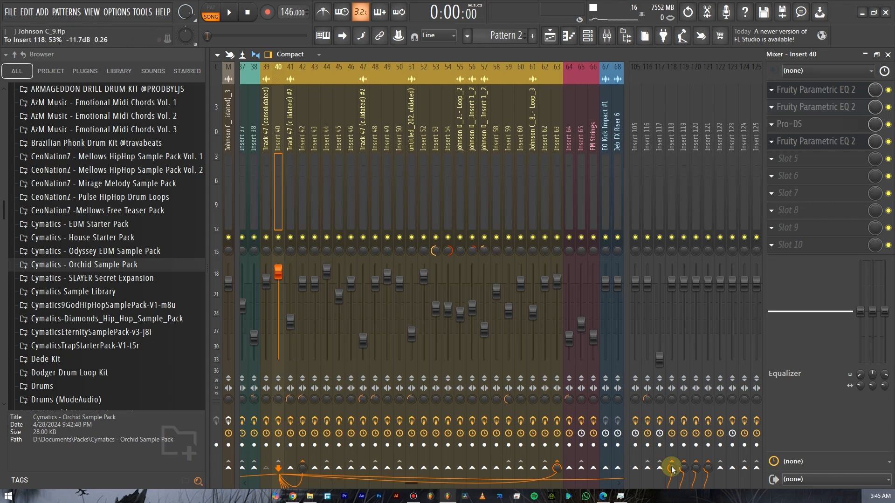
key(space)
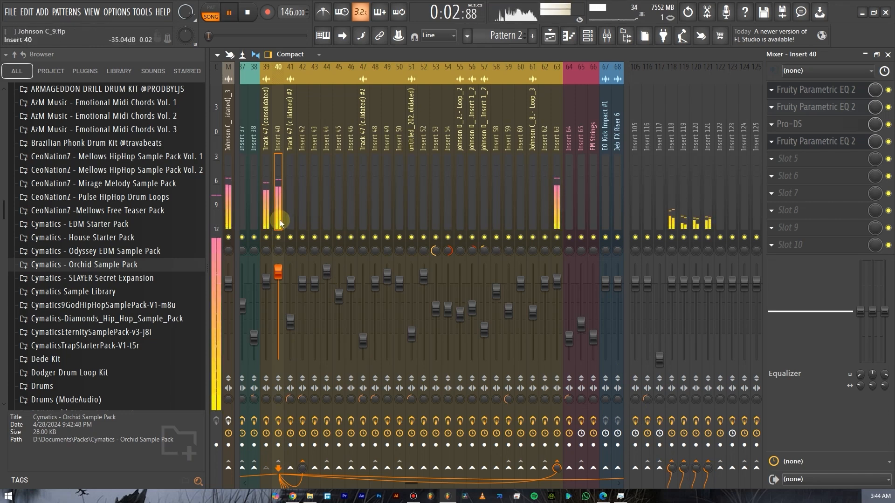
key(space)
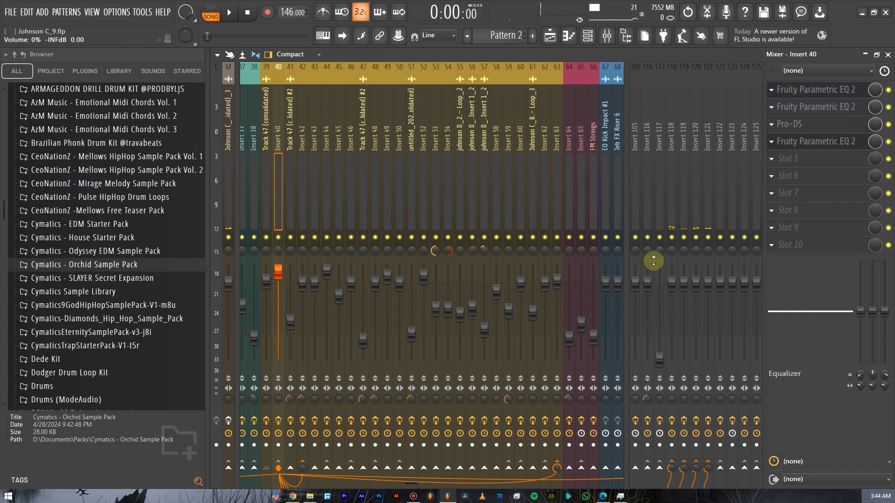
click(696, 210)
click(709, 218)
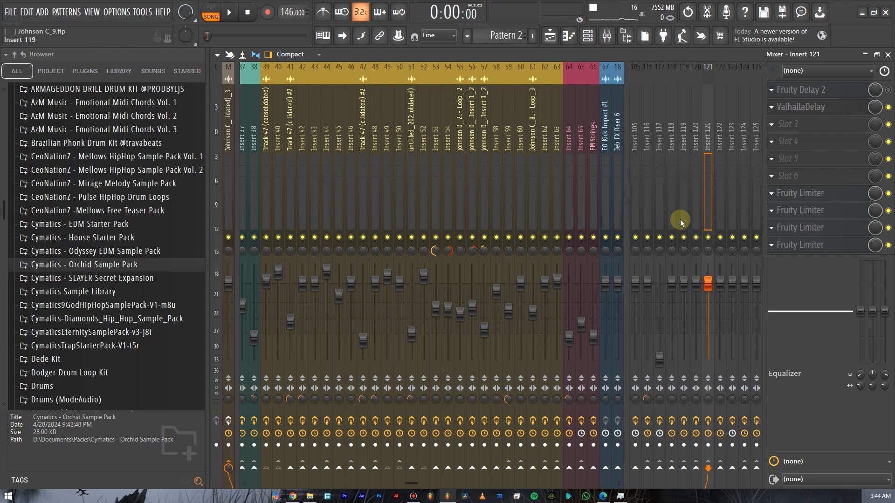
- With Insert 40 selected, mute Inserts 119, 120 and 121 to isolate its send to Insert 118
click(278, 215)
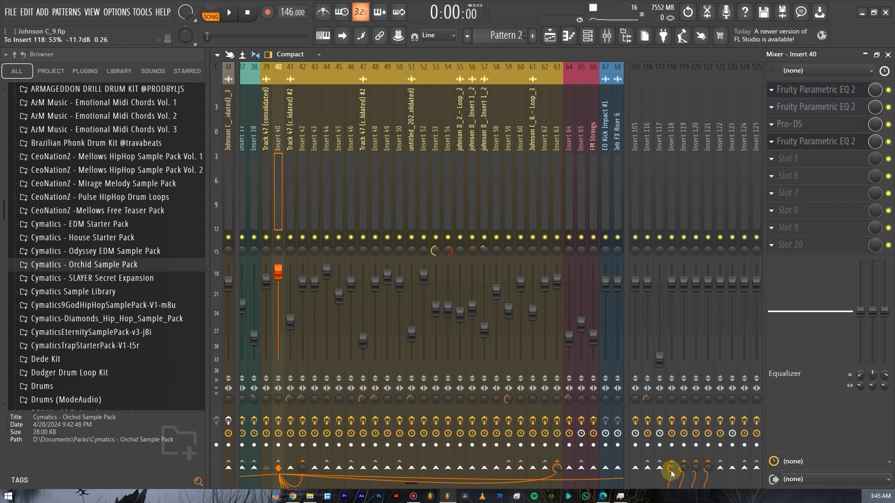
mouse_move(672, 474)
mouse_down()
mouse_move(672, 457)
mouse_move(680, 473)
mouse_up()
click(684, 237)
click(696, 238)
click(708, 237)
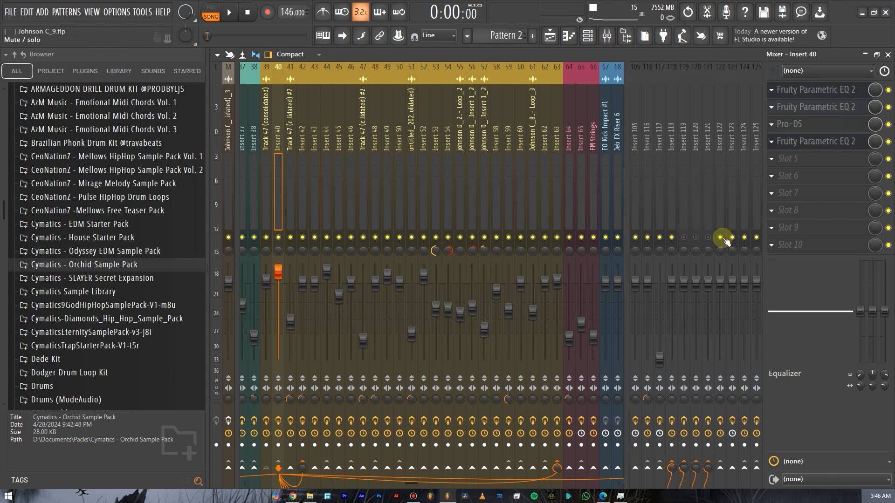
- During playback, raise Insert 40's send level to Insert 118 to 125%, lower it to 0%, and stop the song
click(672, 211)
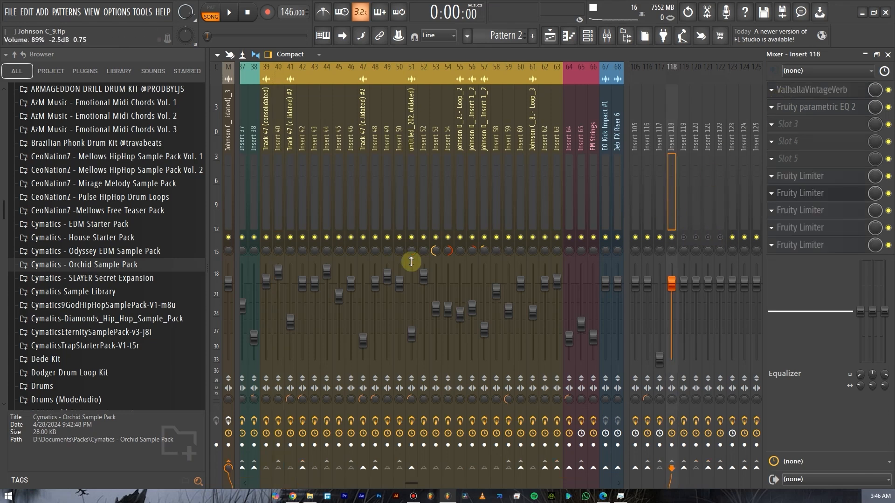
click(276, 221)
key(space)
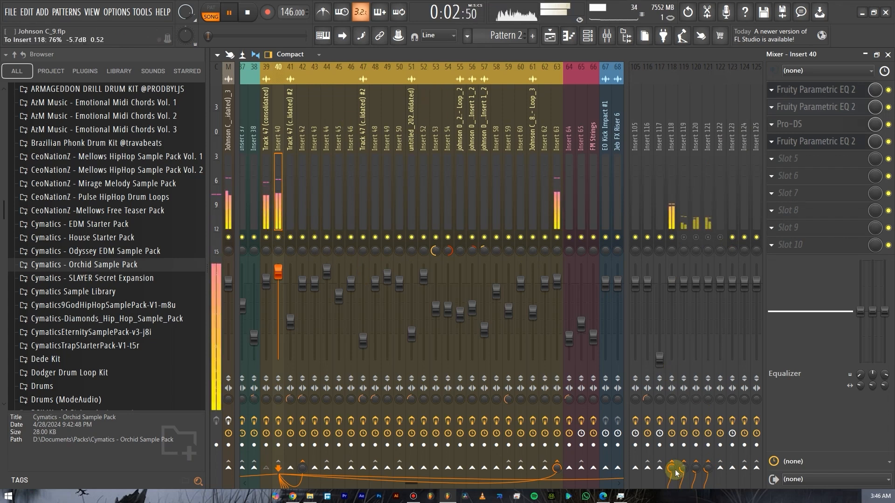
drag(671, 471, 672, 455)
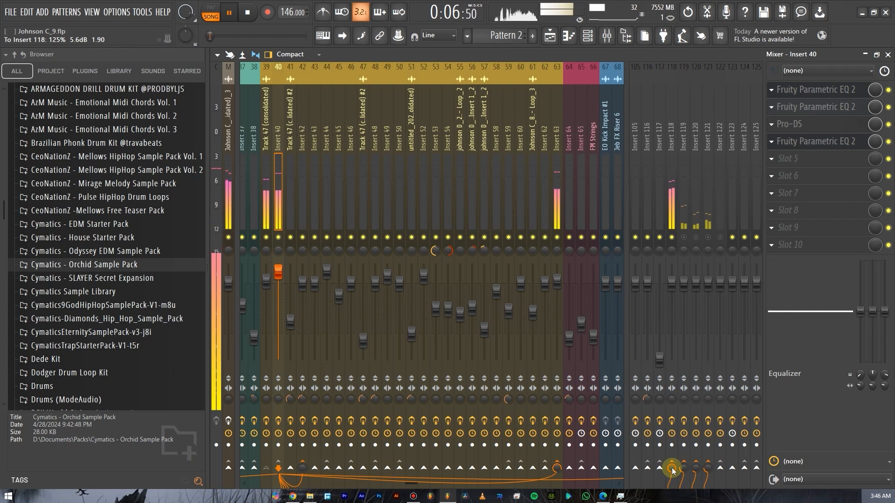
mouse_move(672, 468)
mouse_down()
mouse_move(672, 502)
mouse_move(672, 471)
mouse_up()
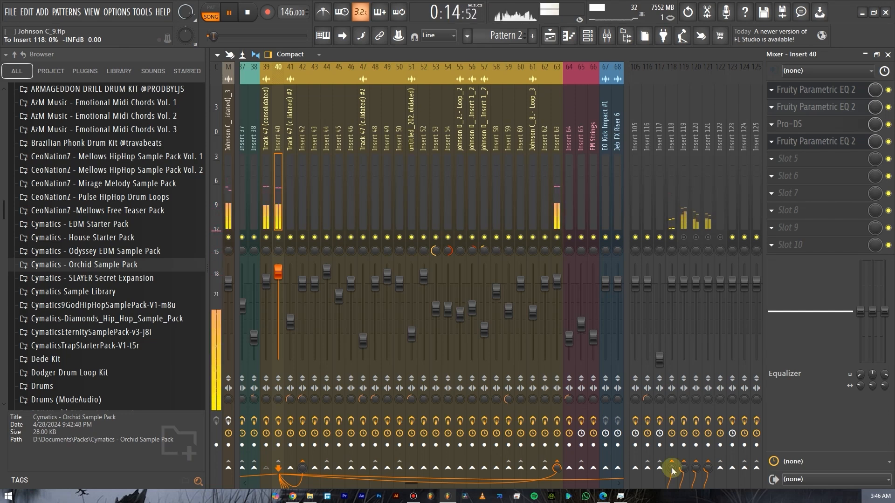
key(space)
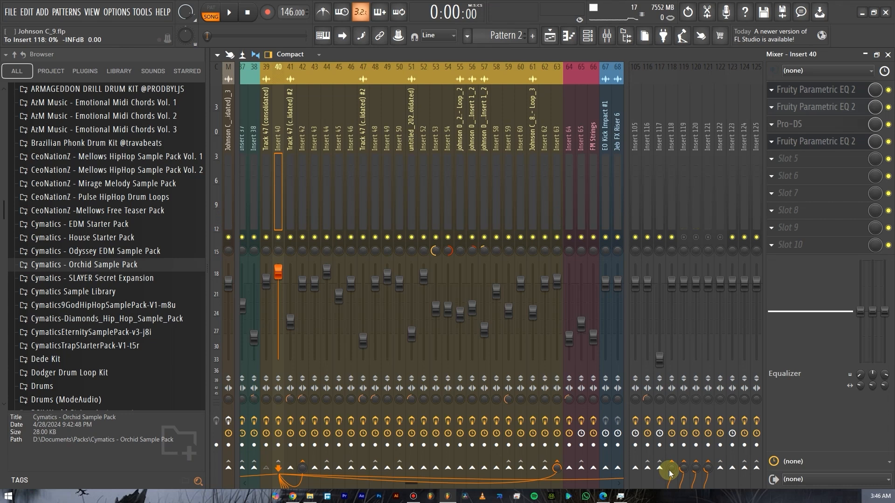
- Unmute the send tracks on Inserts 119, 120 and 121
click(670, 470)
click(683, 238)
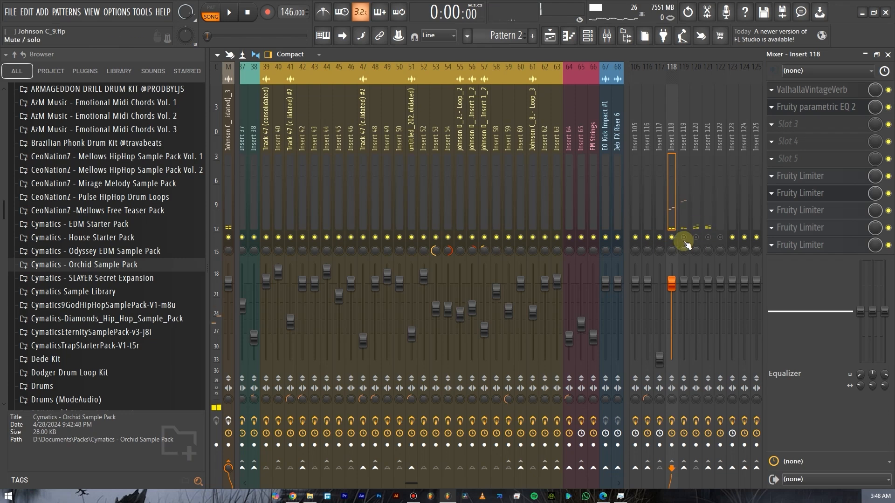
click(708, 237)
- View the effect chains on Inserts 118 to 121, and play the song to audition all four send tracks together
click(677, 214)
click(695, 211)
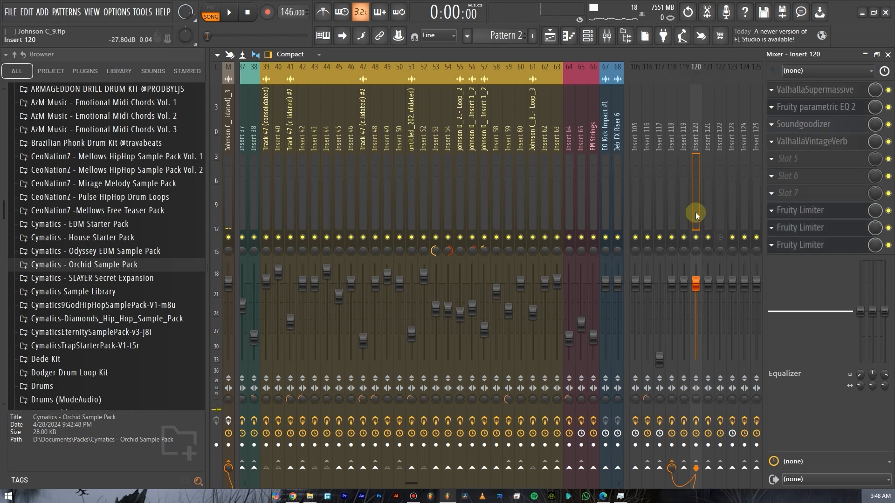
click(706, 217)
click(670, 218)
click(683, 218)
key(space)
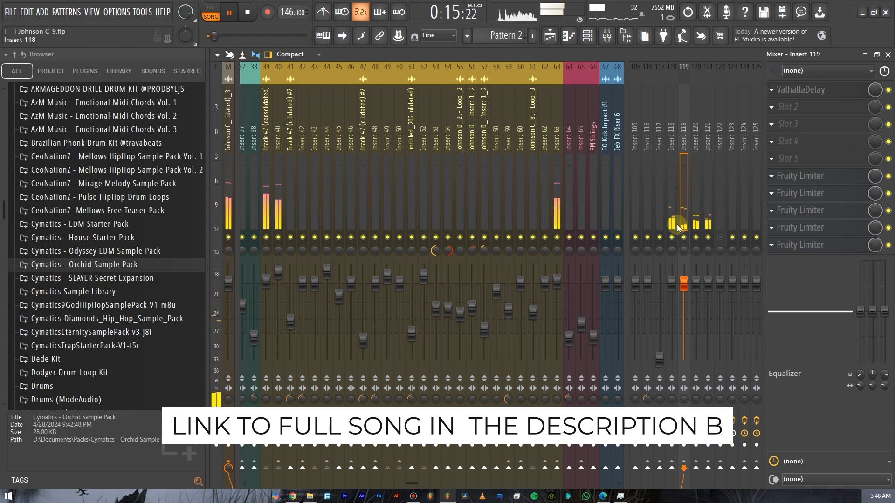
key(space)
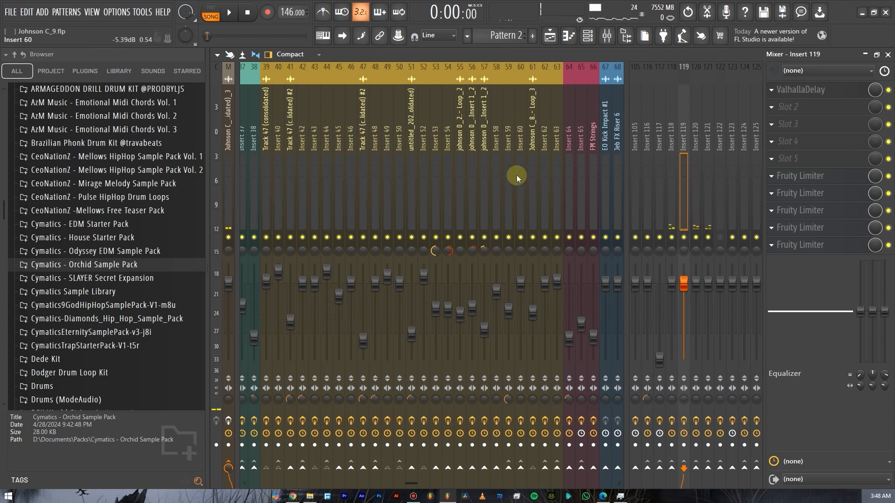
- Bring the mixer tracks from Insert 83 to Insert 104 into view
scroll(494, 178, down, 10)
scroll(494, 178, down, 3)
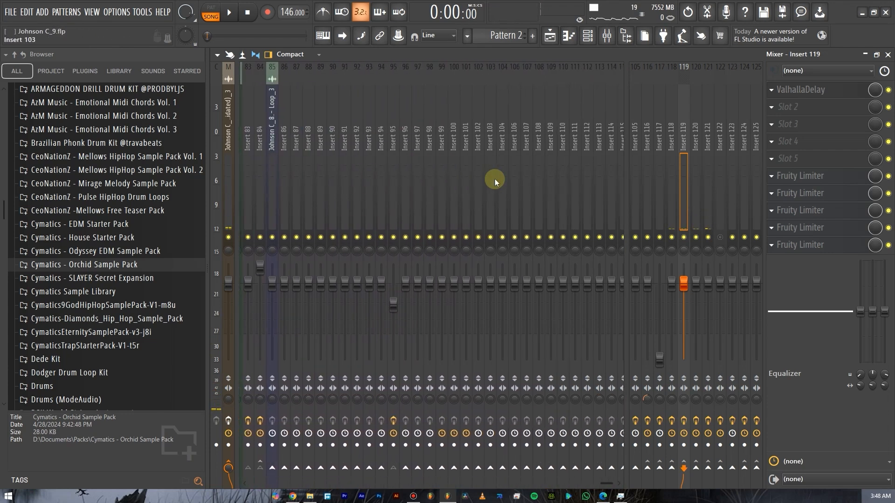